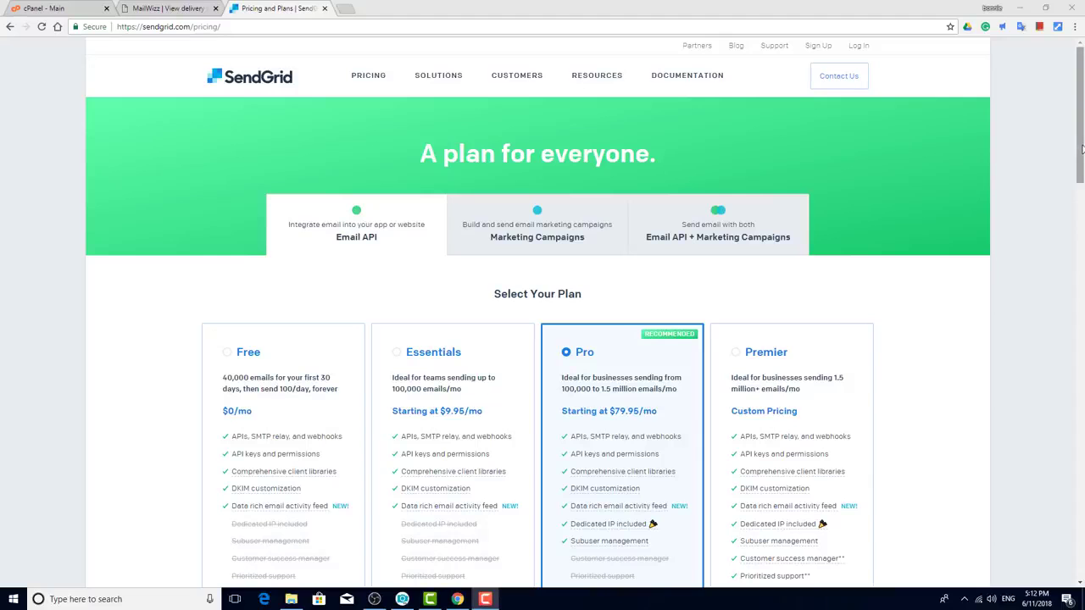
Step: Scroll through the SendGrid pricing plan cards
left_click_drag(1081, 149, 1082, 217)
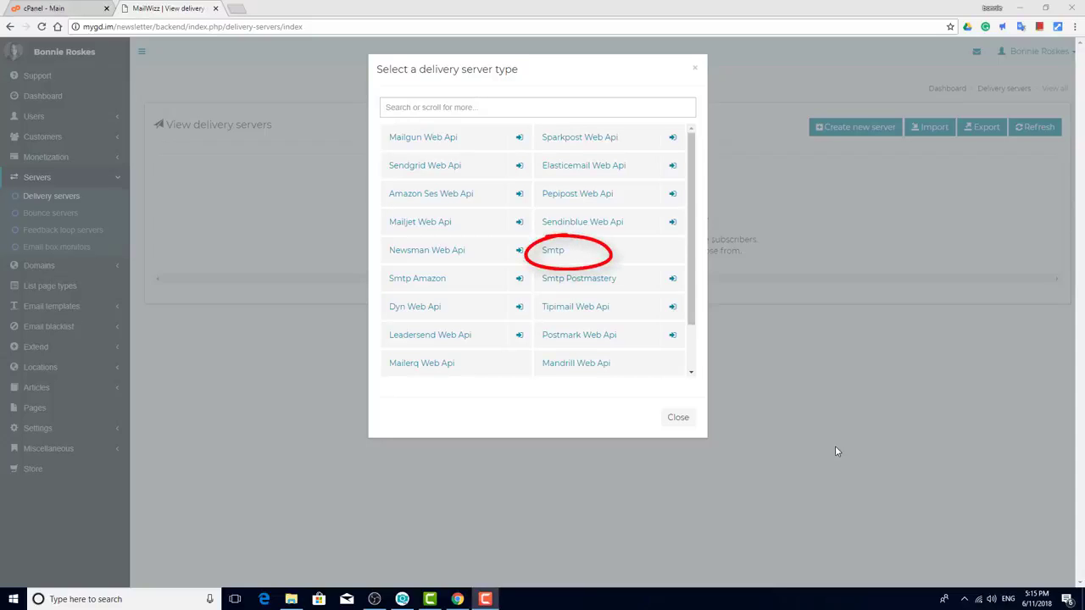
Step: Choose Smtp as the new delivery server type in MailWizz
left_click(551, 250)
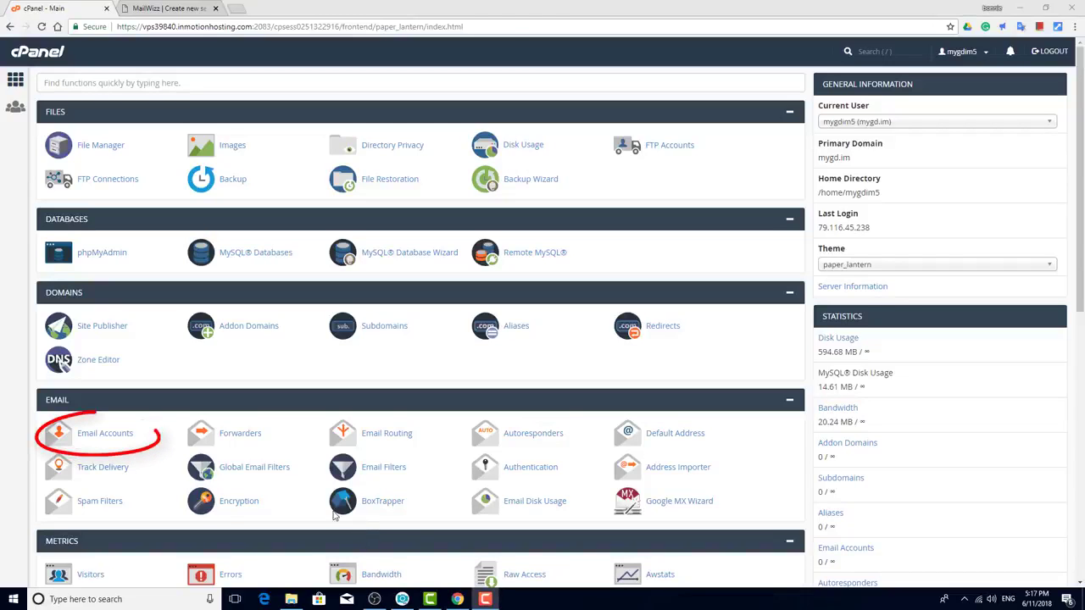
Step: Create a mygd.im email account with a confirmed password and Unlimited quota, then list accounts
left_click(107, 434)
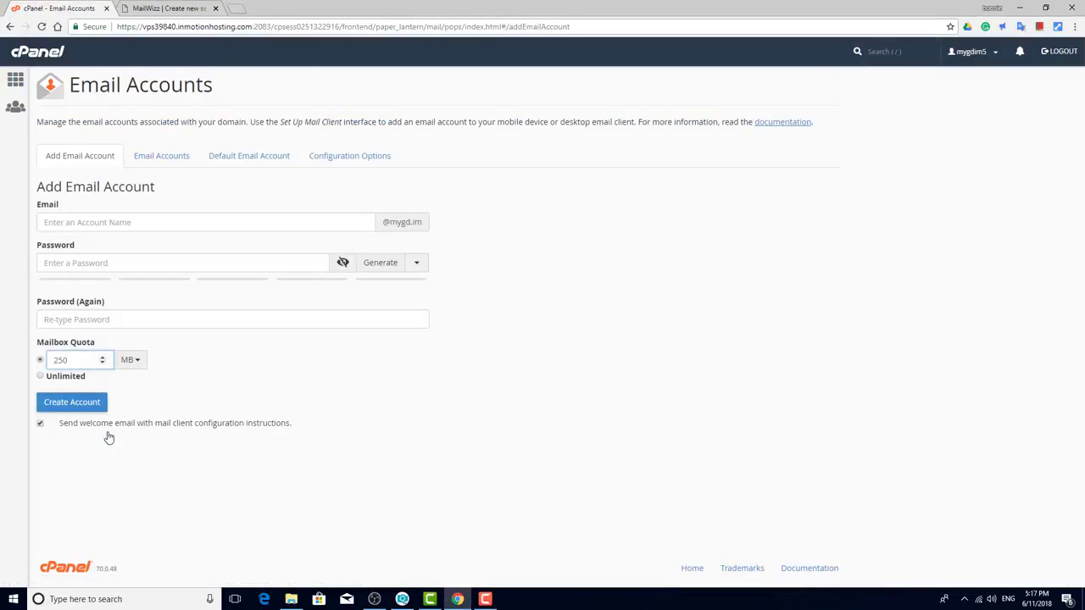
left_click(138, 223)
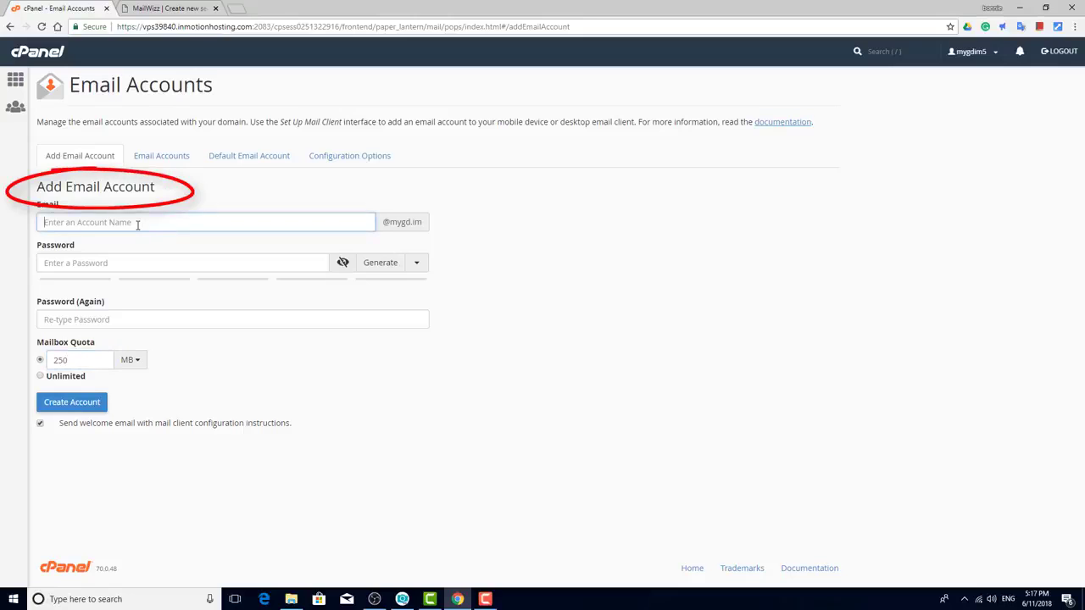
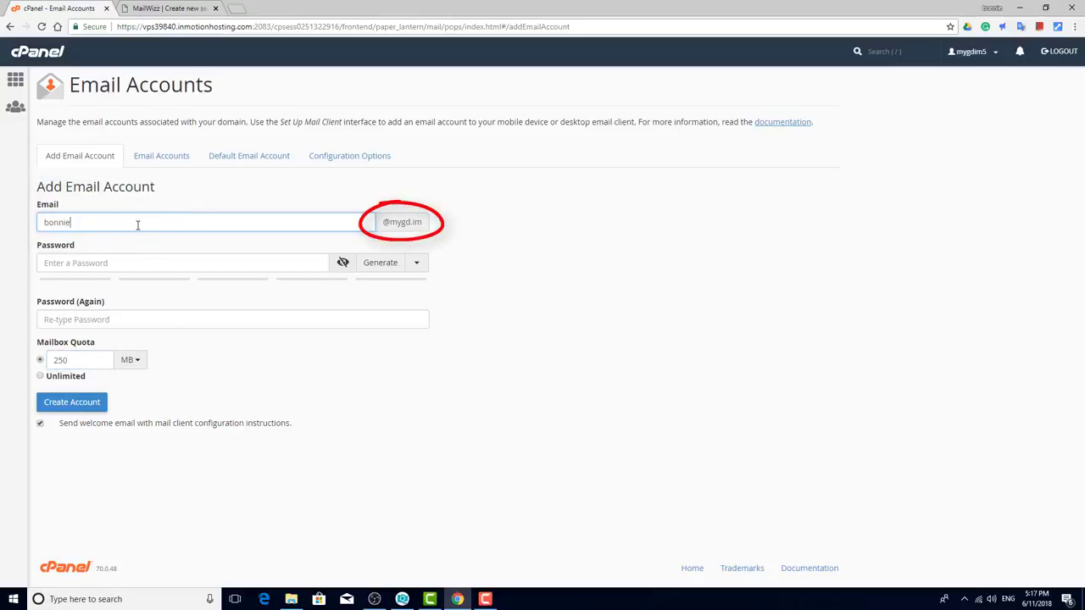
key("Tab")
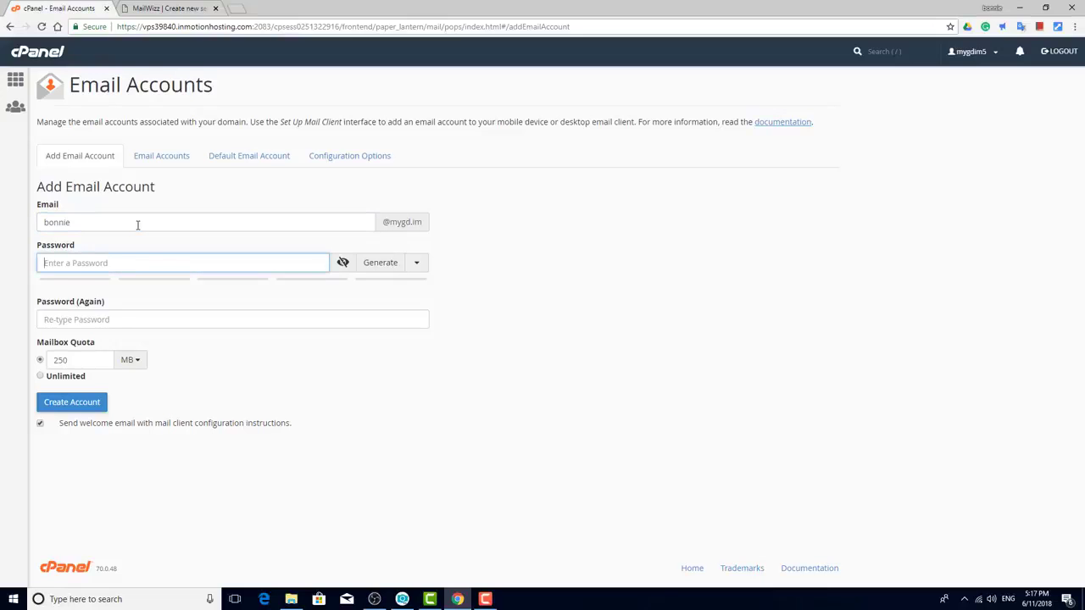
type("••••••••••")
key("Tab")
type("••••••••••")
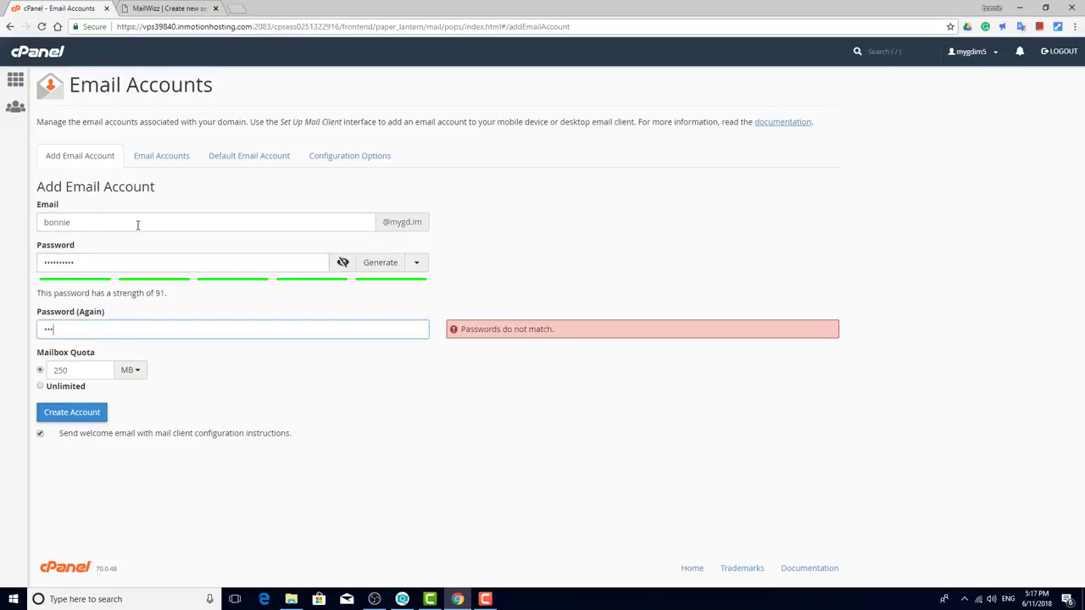
left_click(39, 386)
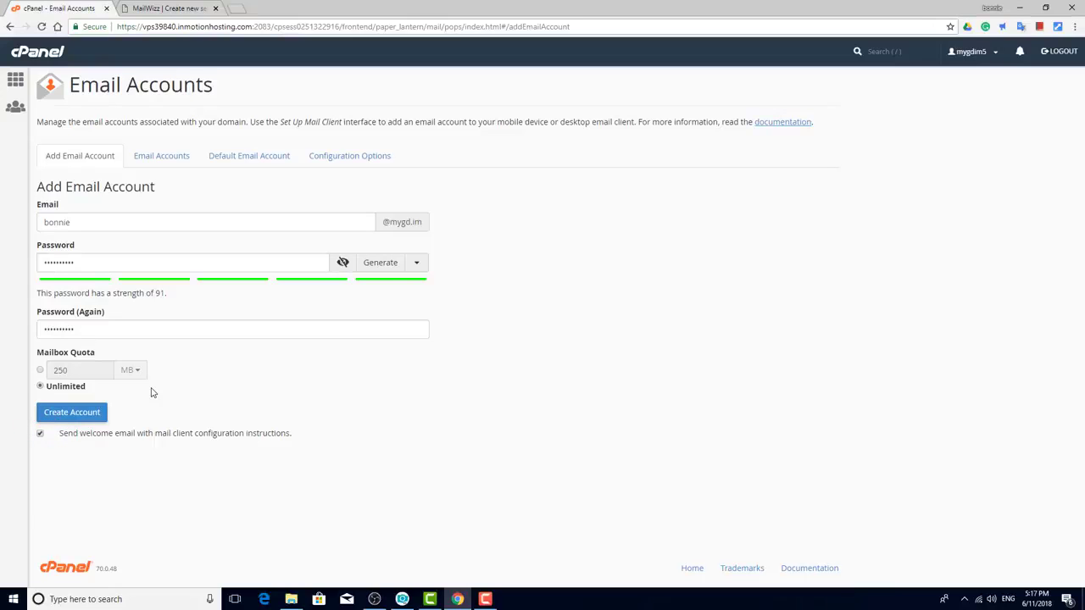
left_click(84, 418)
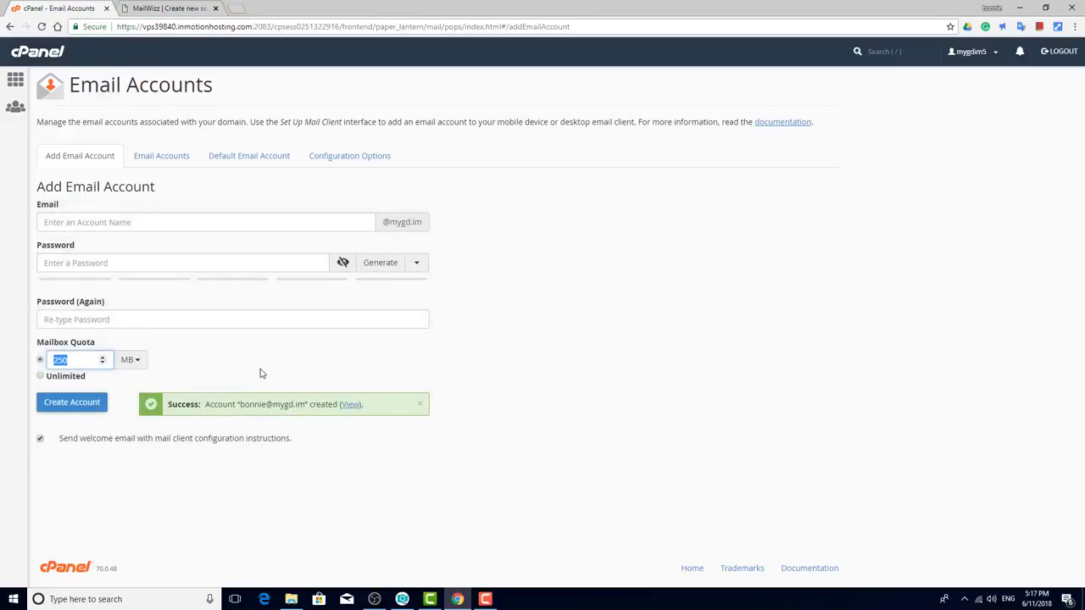
left_click(163, 161)
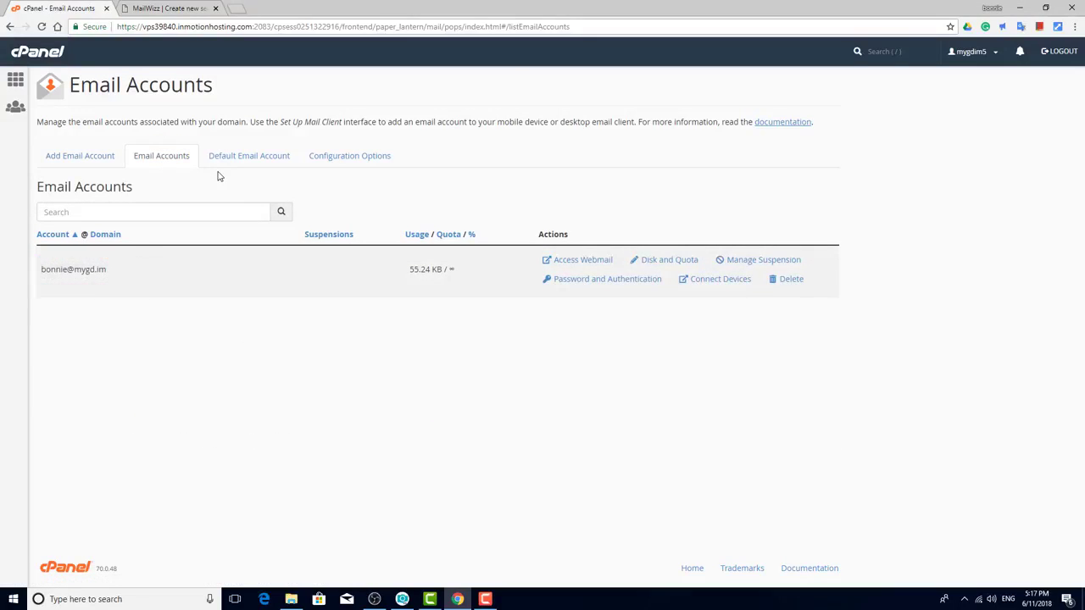
Step: Open Horde Webmail for the newly created mygd.im account
left_click(592, 263)
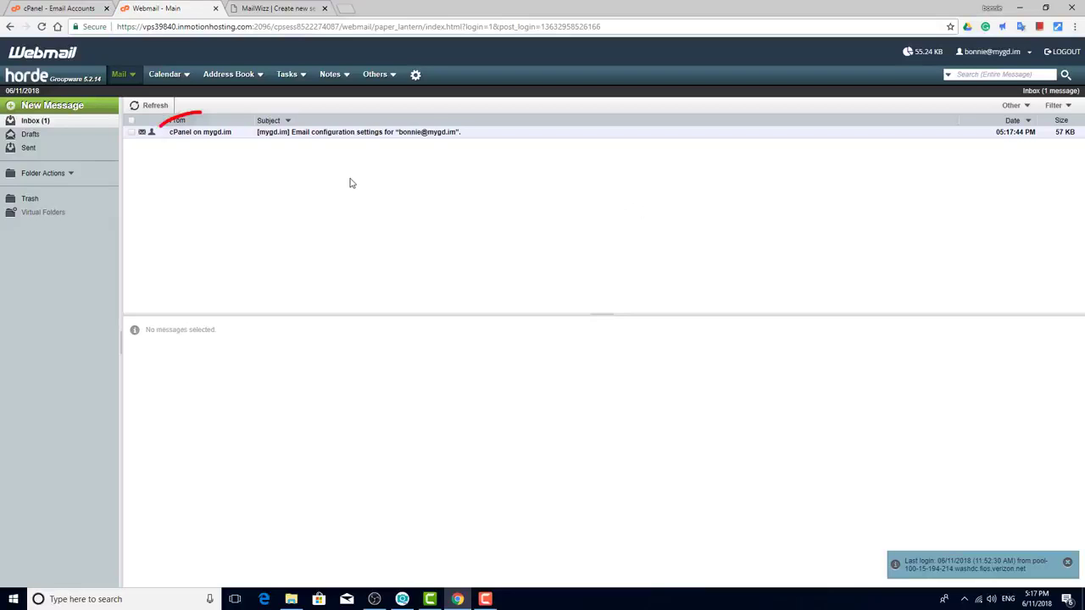
Step: Preview cPanel's email configuration settings message in the Inbox
left_click(178, 134)
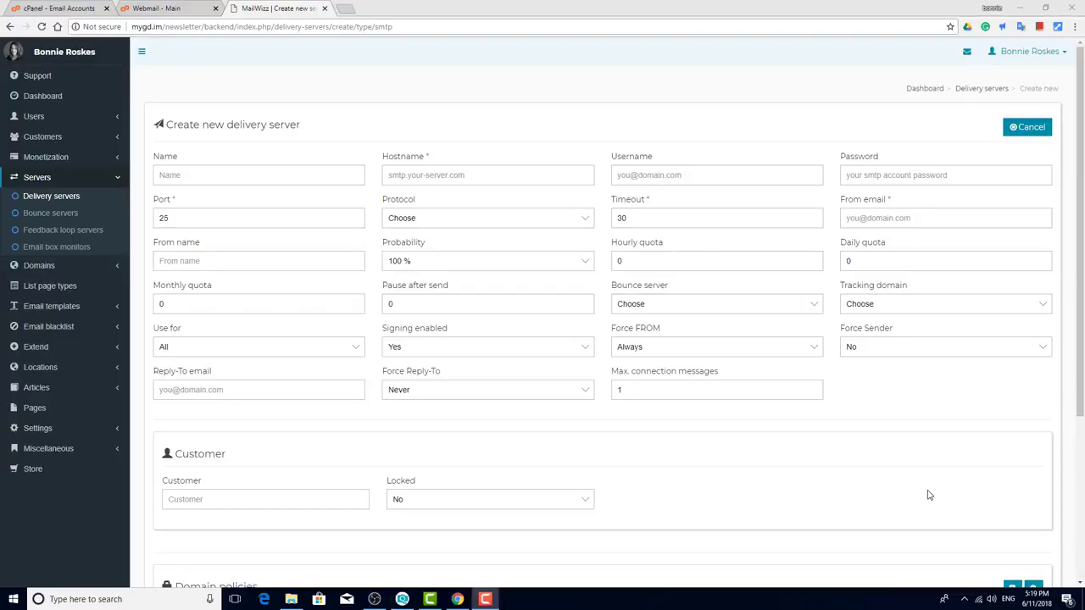
Step: Start a new bounce server with hostname vps39840.inmotionhosting.com copied from the webmail message
left_click(52, 214)
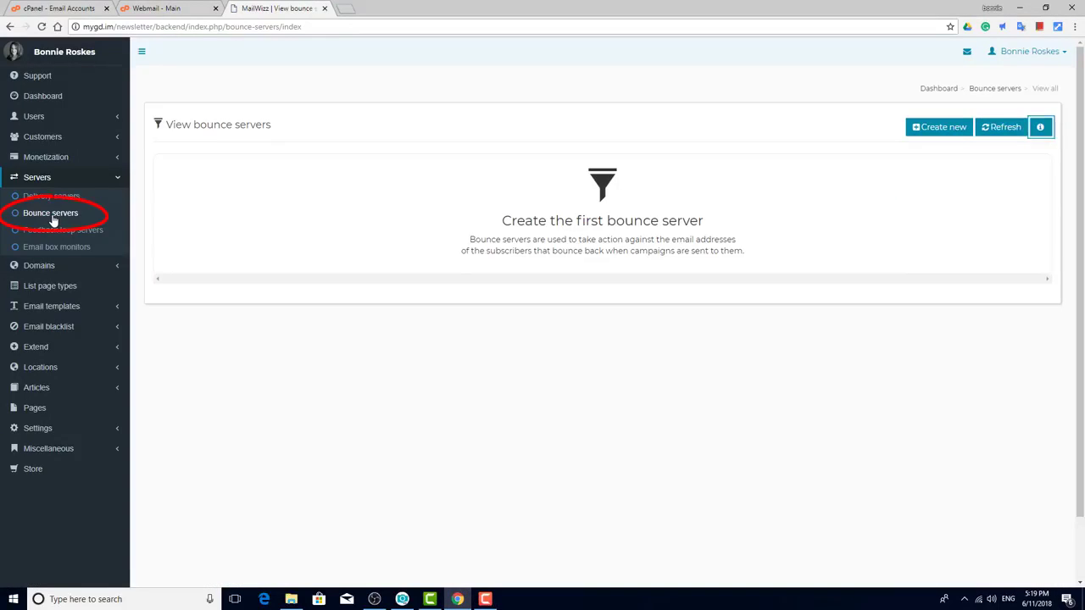
left_click(926, 132)
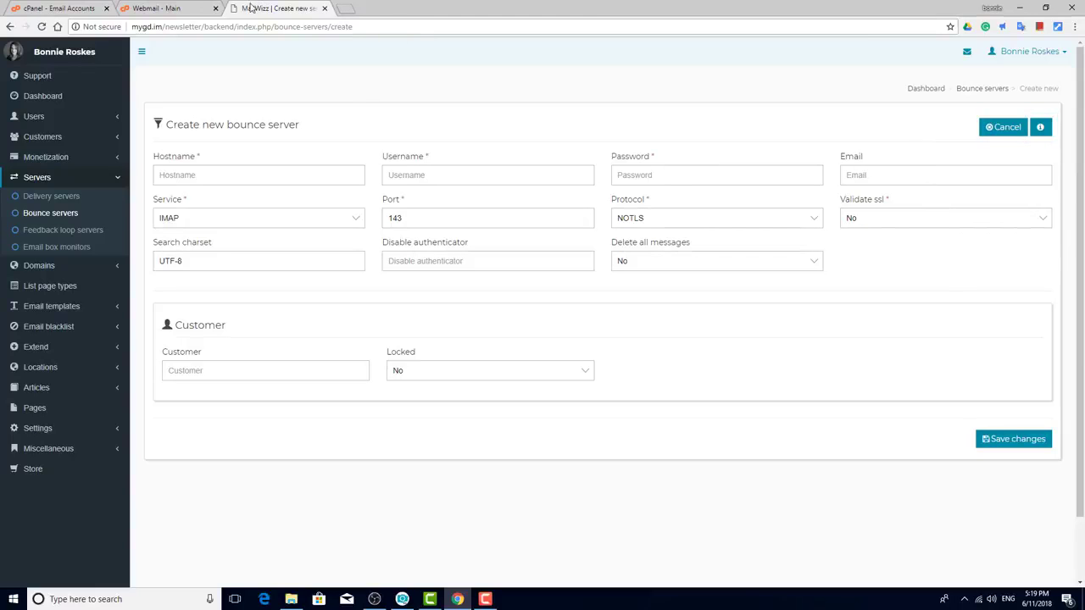
left_click(172, 9)
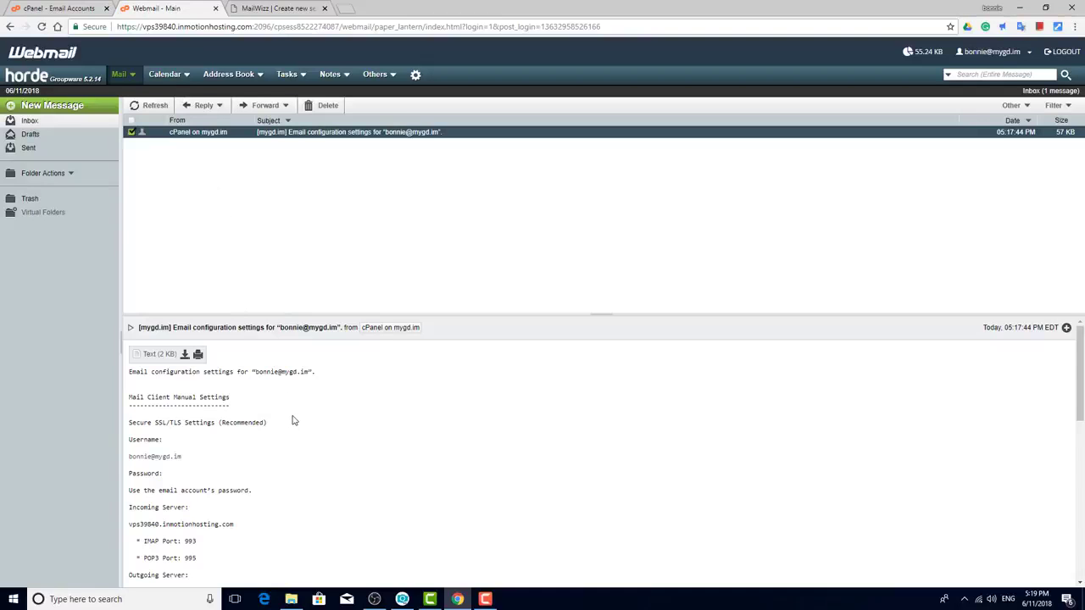
scroll(291, 416, "down", 1)
left_click_drag(129, 468, 233, 469)
key("ctrl+c")
left_click(280, 8)
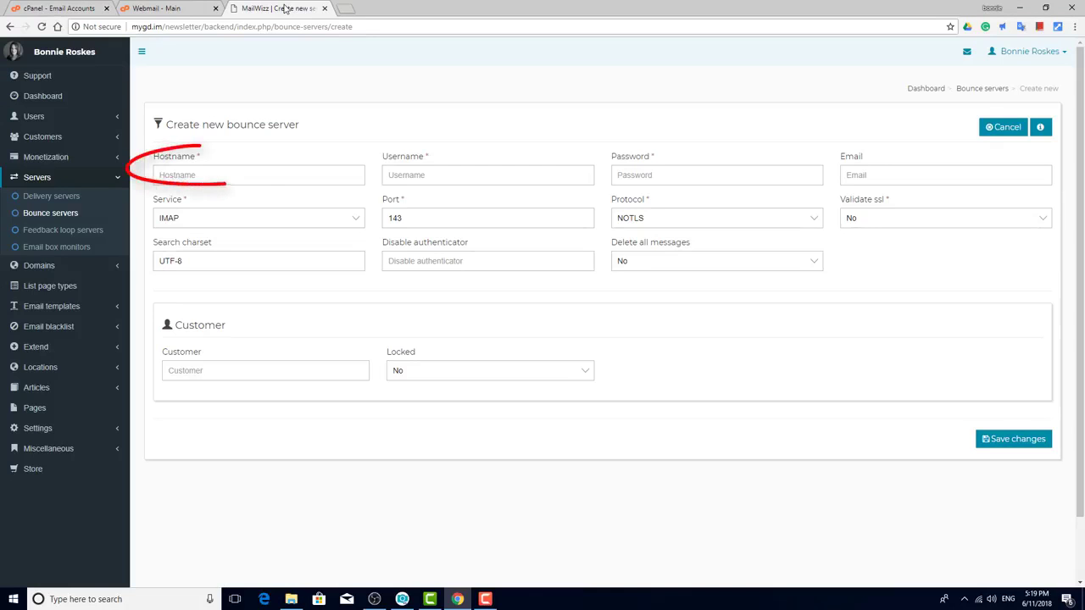
left_click(317, 175)
key("ctrl+v")
Step: Enter the mailbox address as username plus its password and save the IMAP bounce server
left_click(461, 175)
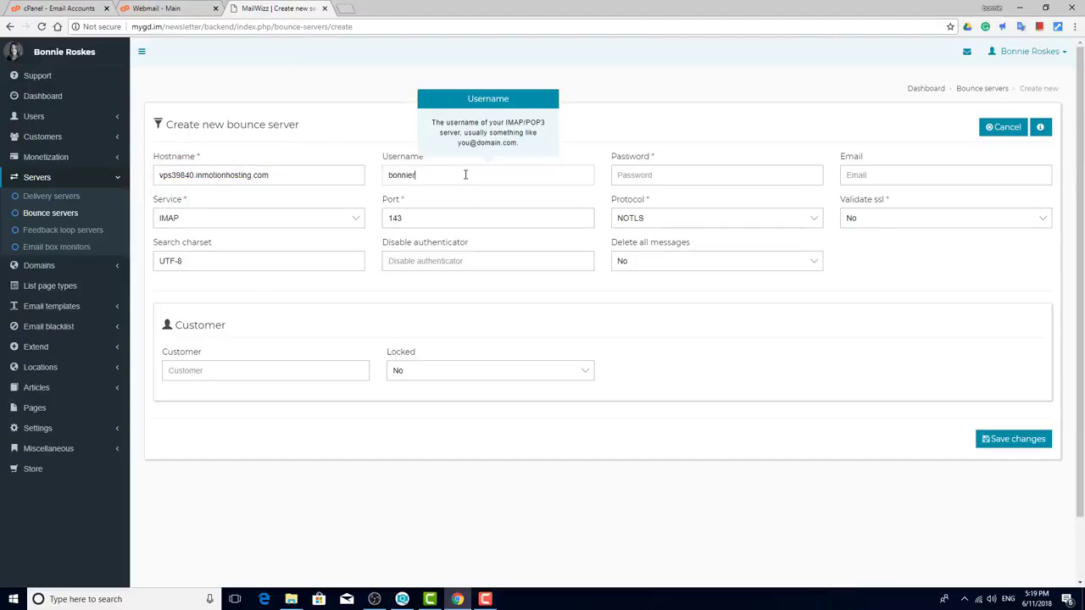
key("Tab")
type("••••••••••")
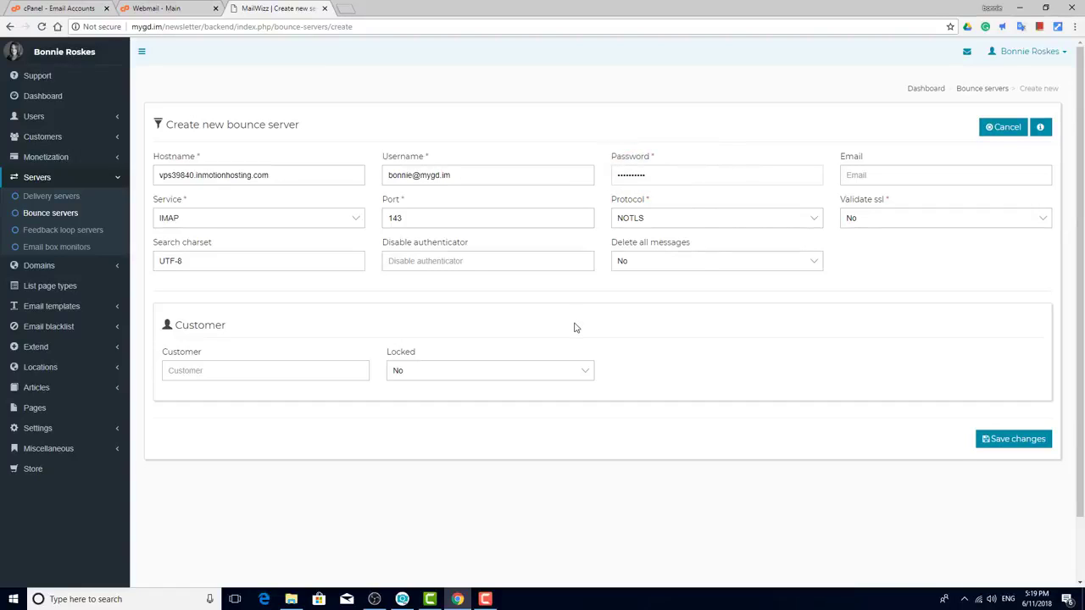
left_click(1000, 440)
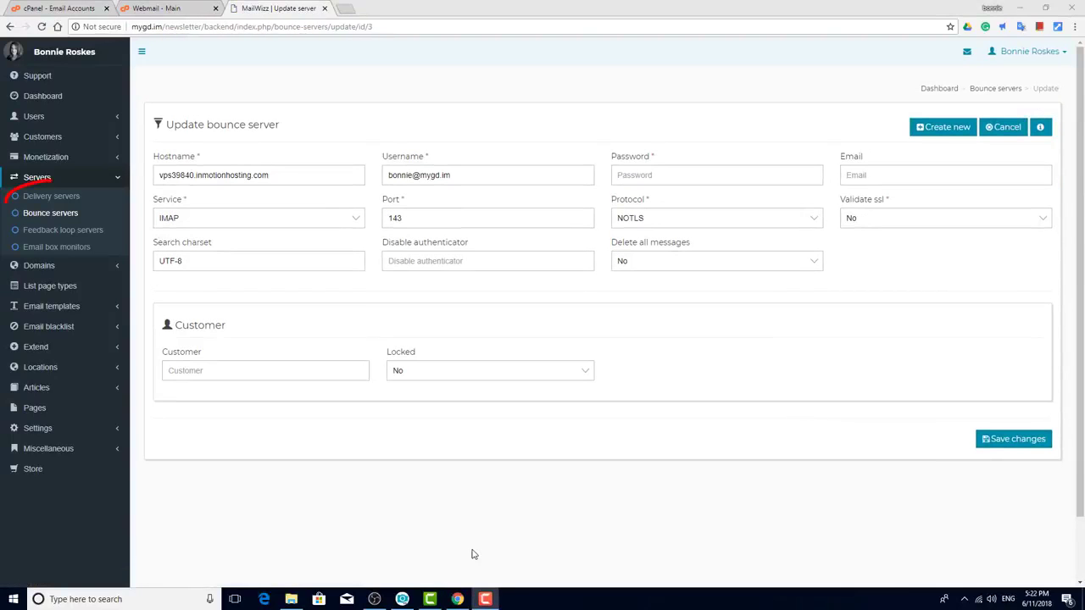
left_click(70, 200)
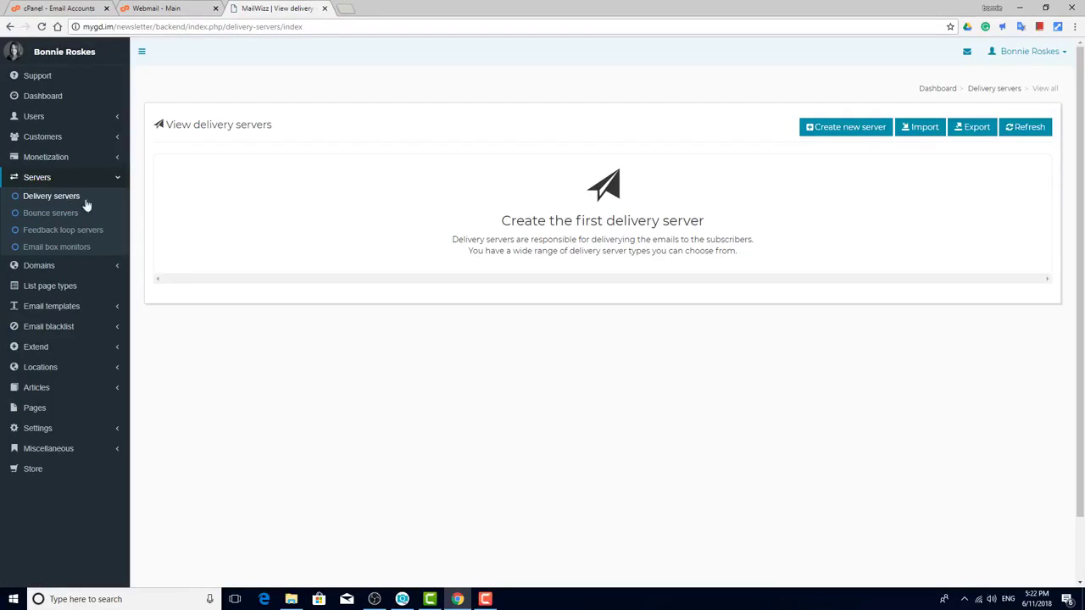
Step: Start a new Smtp delivery server named Host SMTP
left_click(806, 133)
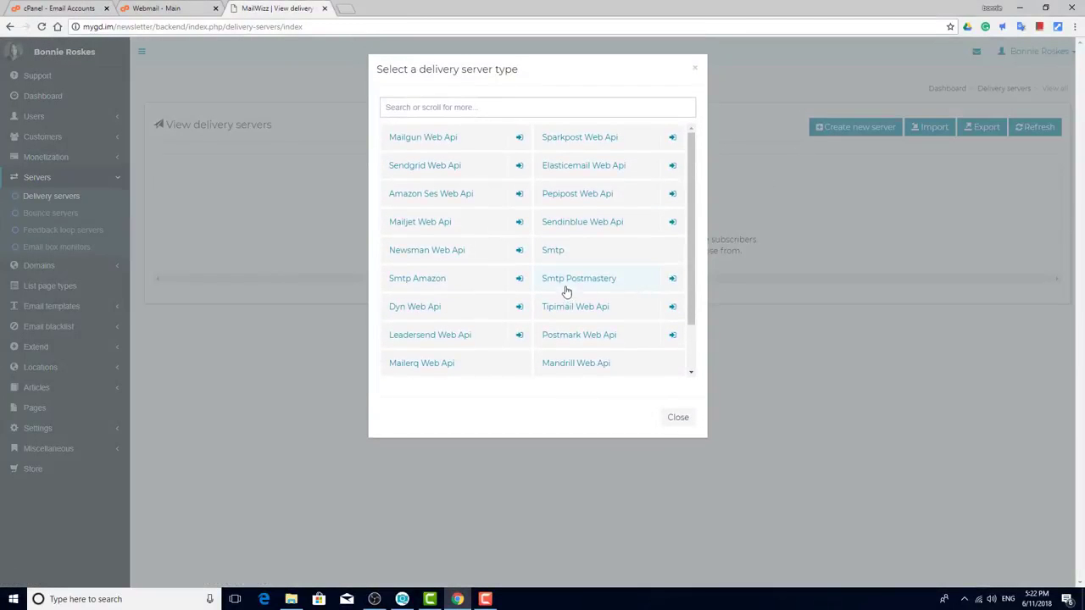
left_click(554, 252)
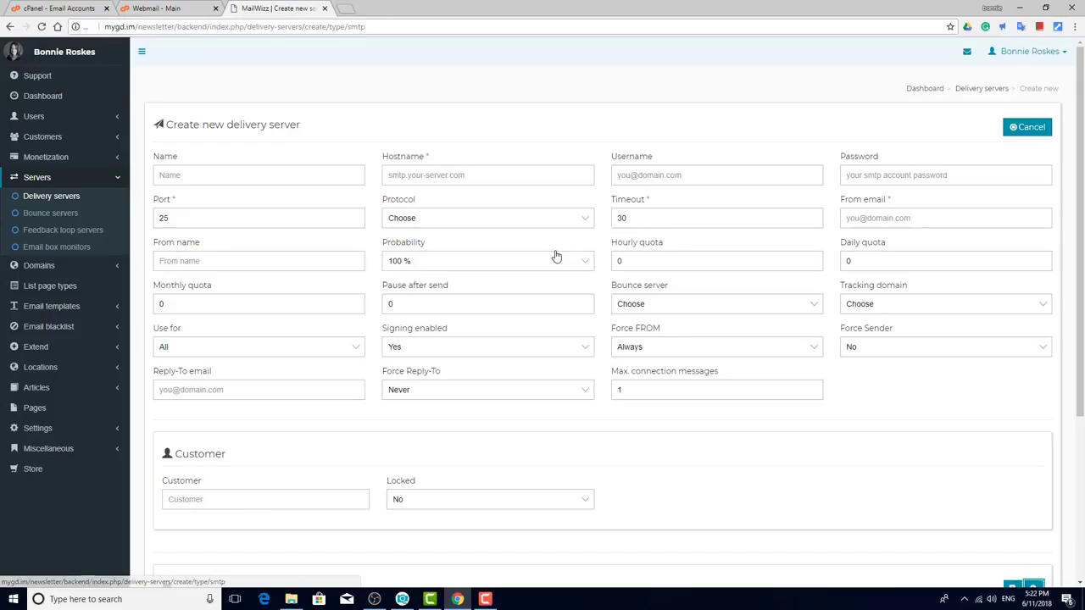
left_click(352, 175)
type("Host S")
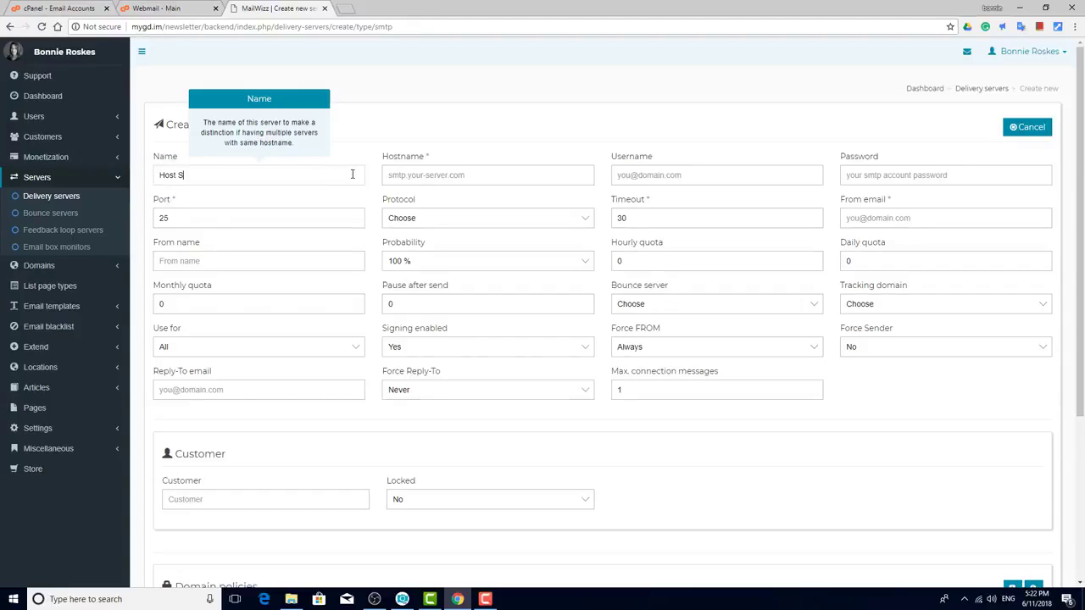
type("MTP")
key("Tab")
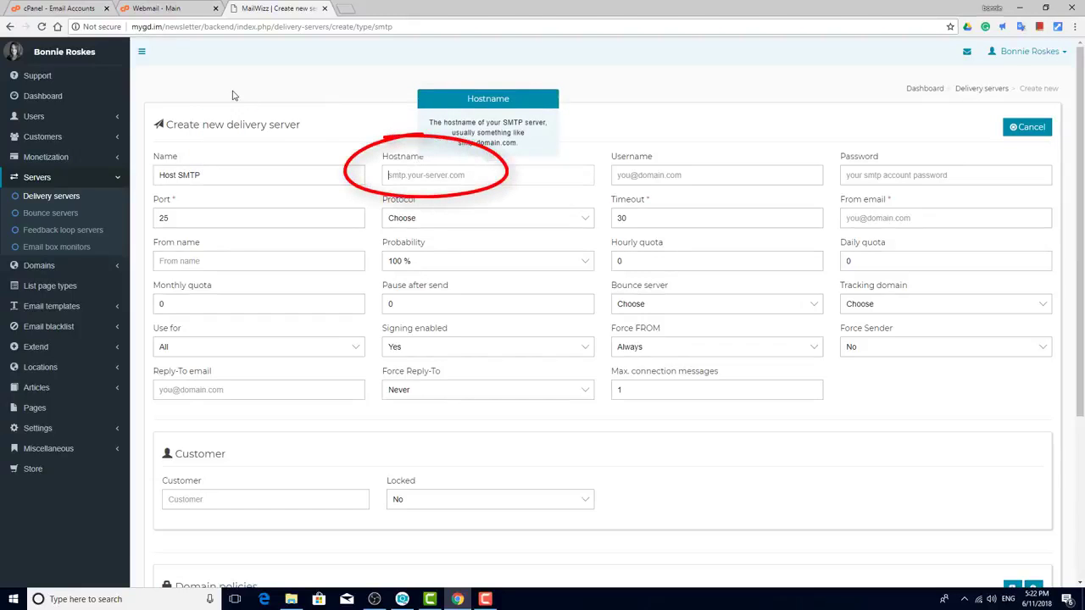
Step: Fill in hostname vps39840.inmotionhosting.com, the mailbox address as username, and its password
left_click(175, 13)
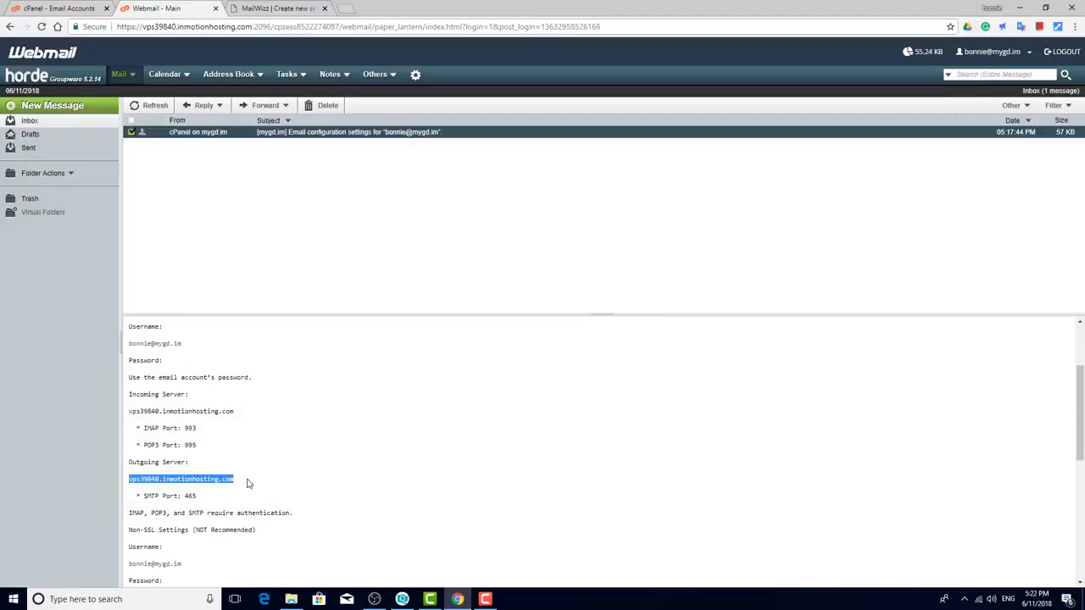
left_click(280, 8)
left_click(462, 174)
key("ctrl+v")
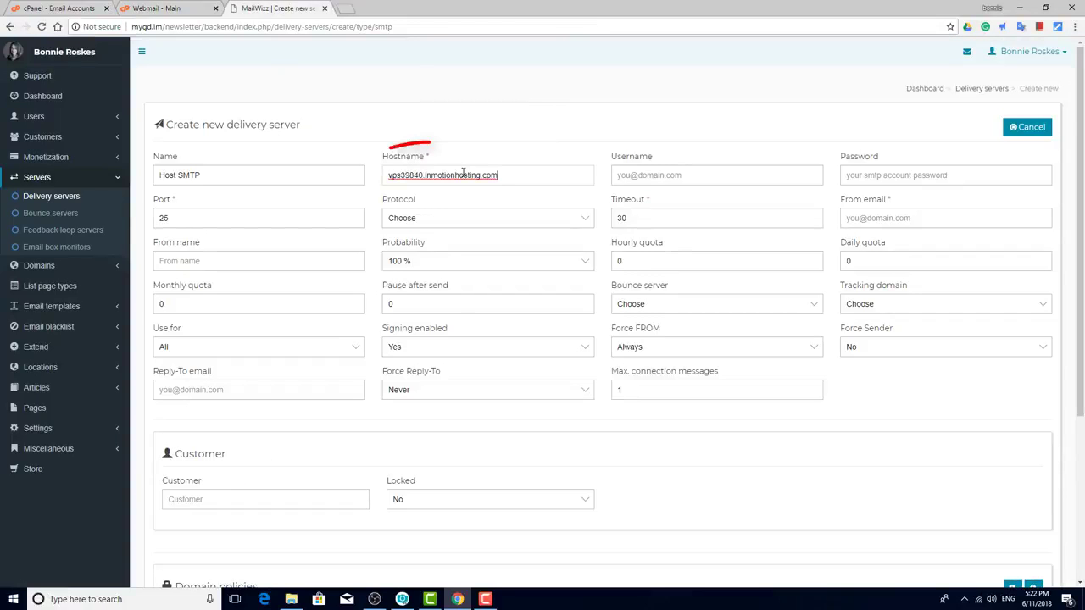
left_click(673, 177)
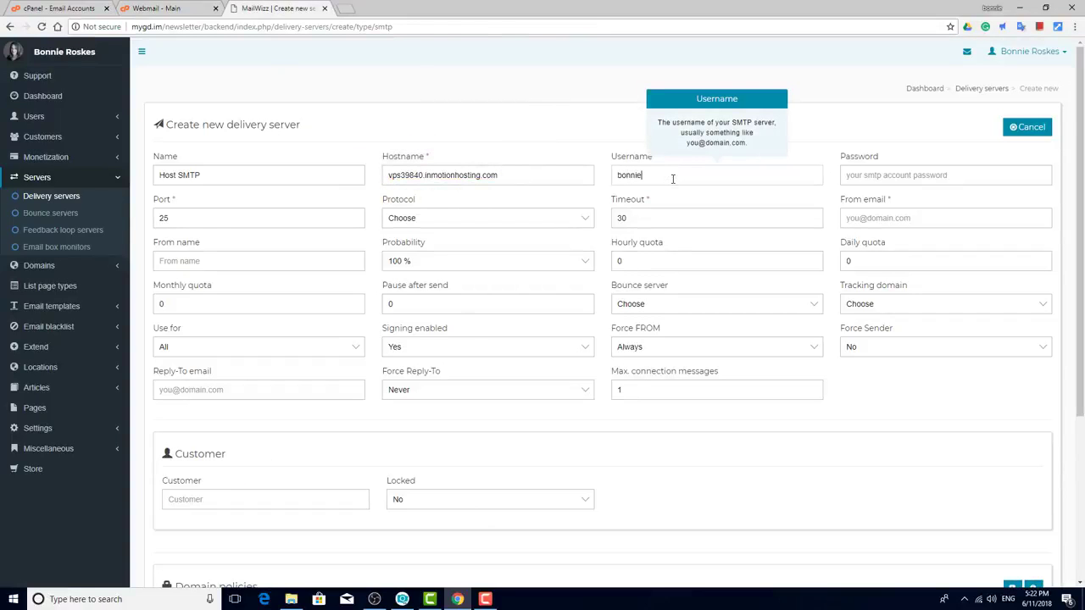
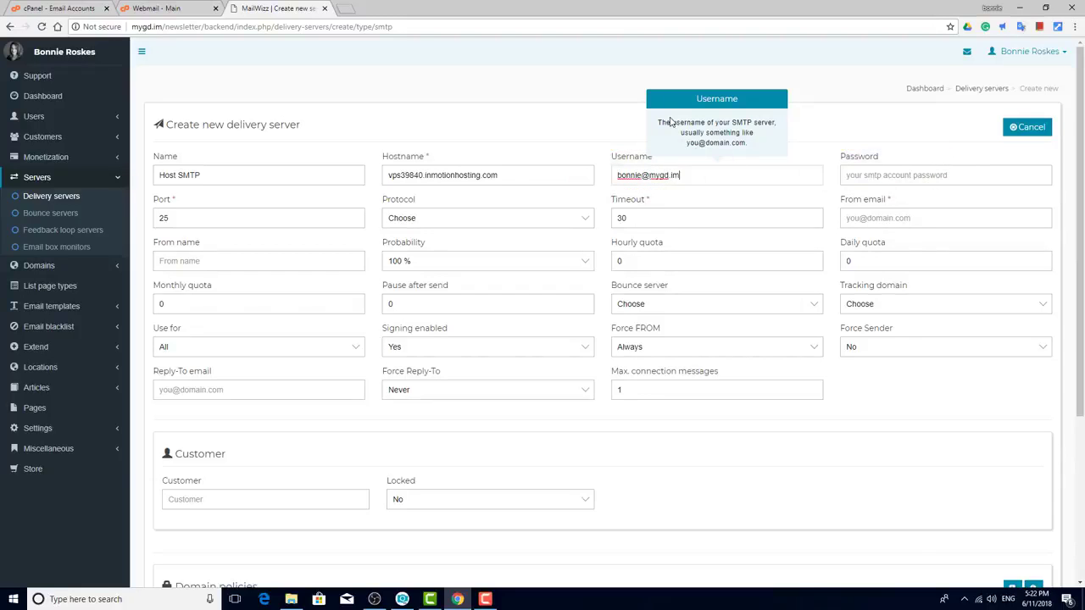
key("Tab")
type("•••••••••••")
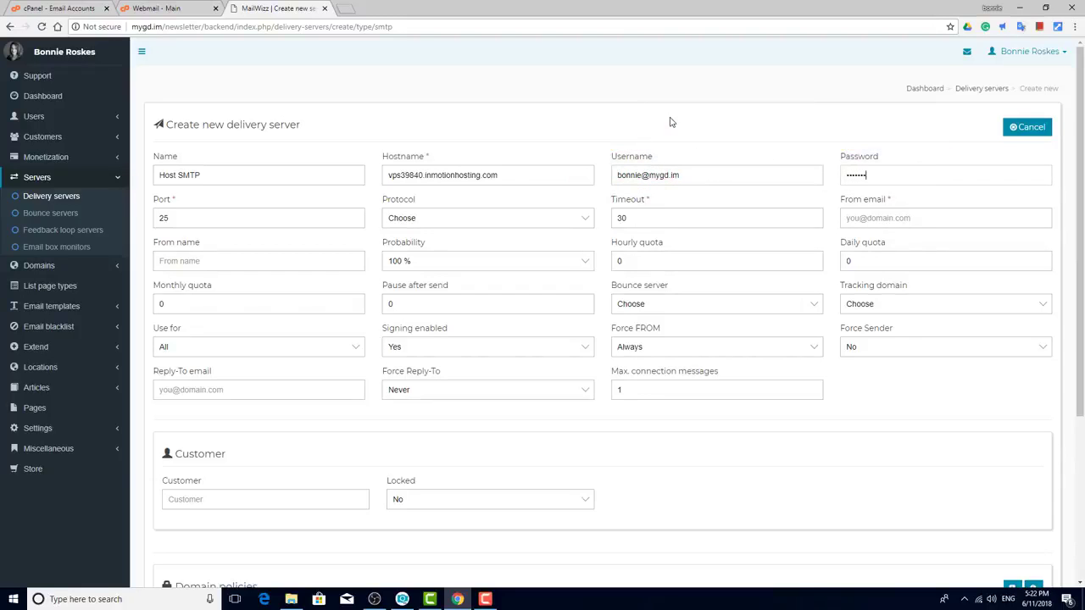
left_click(896, 217)
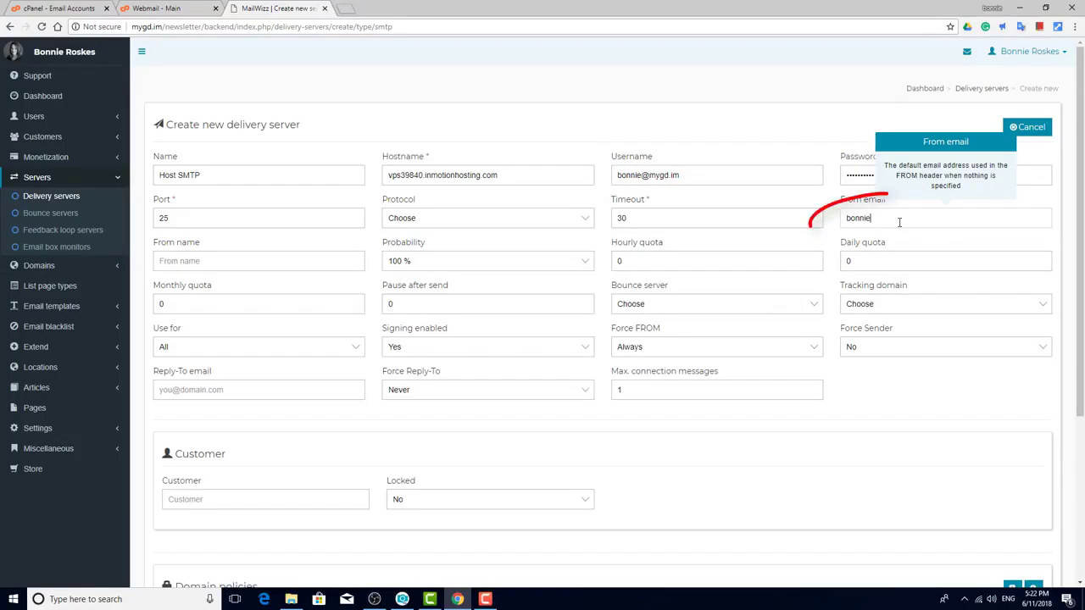
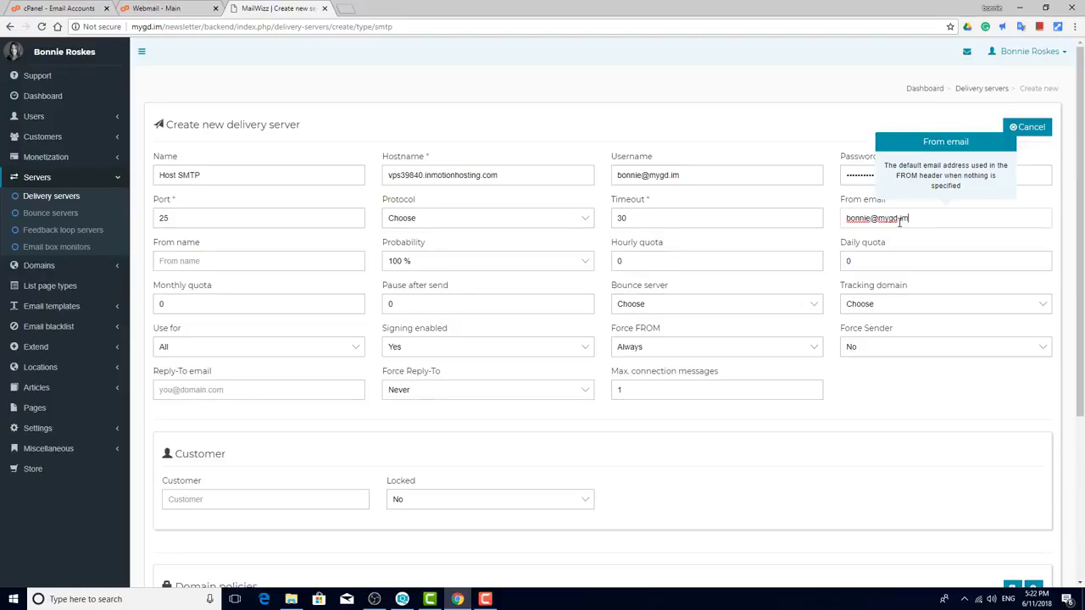
Step: Set From email to the mailbox address and assign the IMAP vps39840.inmotionhosting.com bounce server
left_click(813, 304)
left_click(795, 331)
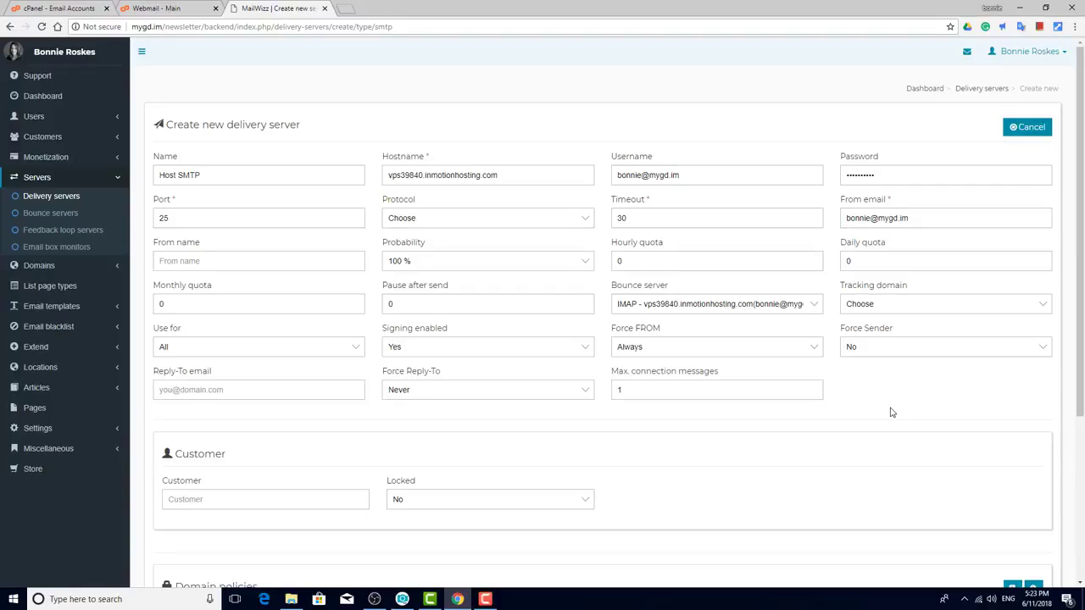
scroll(890, 413, "down", 5)
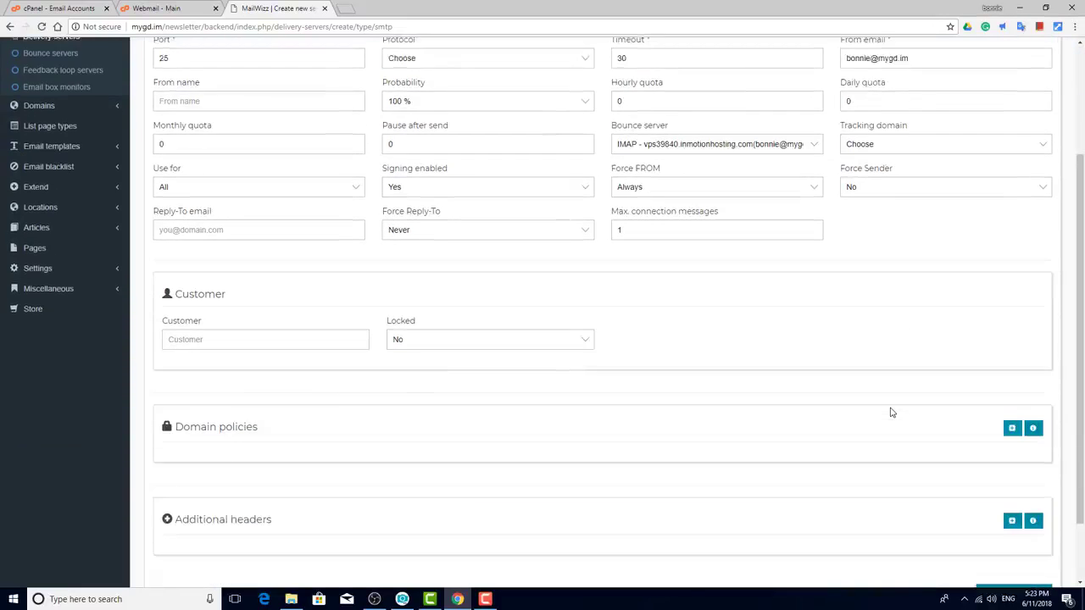
Step: Save the Host SMTP server and send its validation email to the mailbox address
left_click(1036, 528)
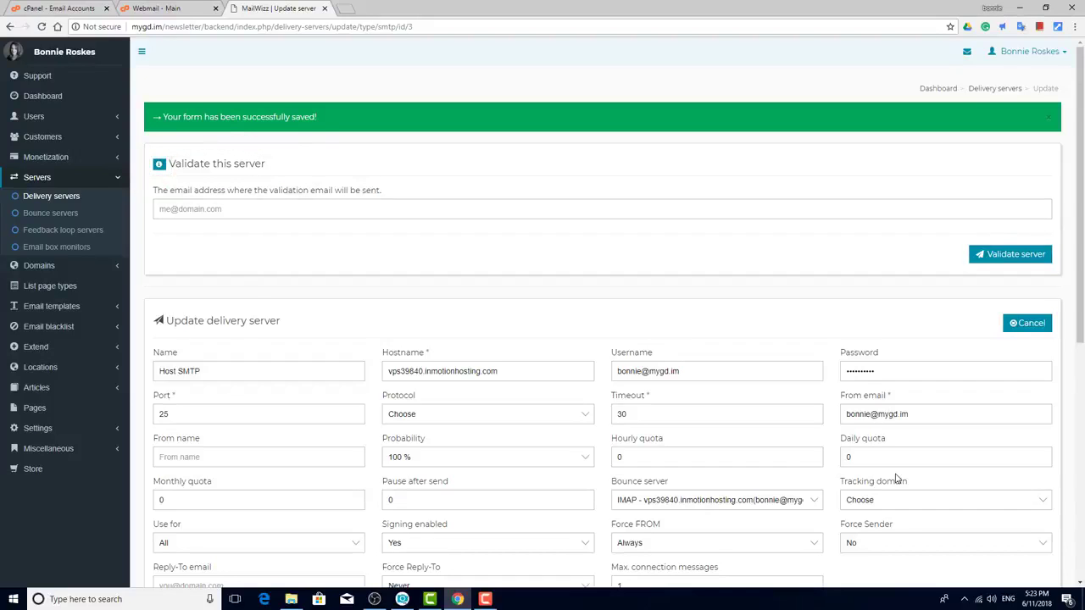
left_click(499, 208)
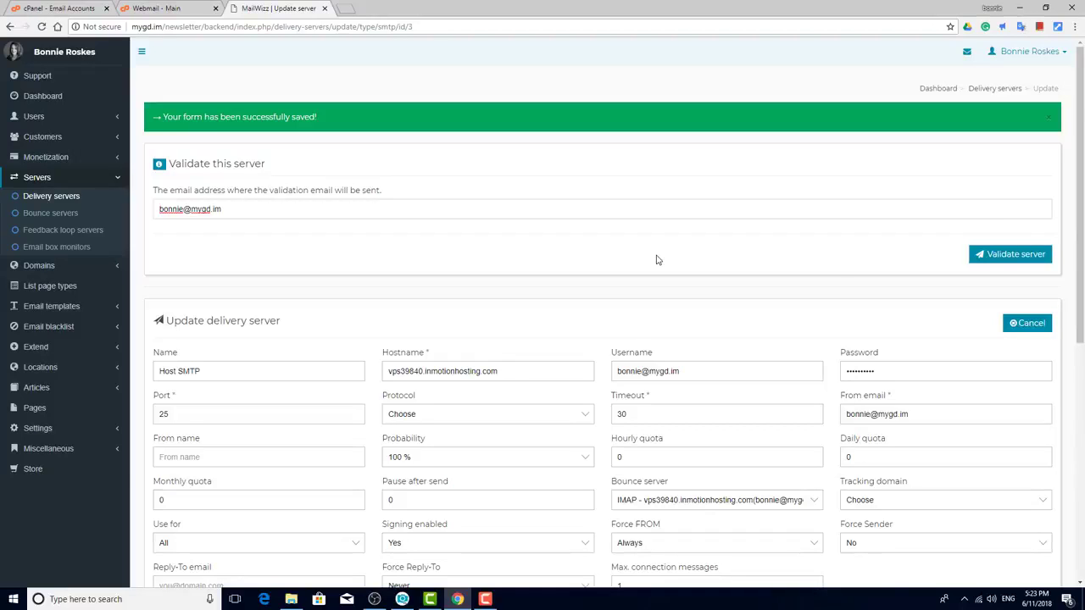
left_click(1039, 255)
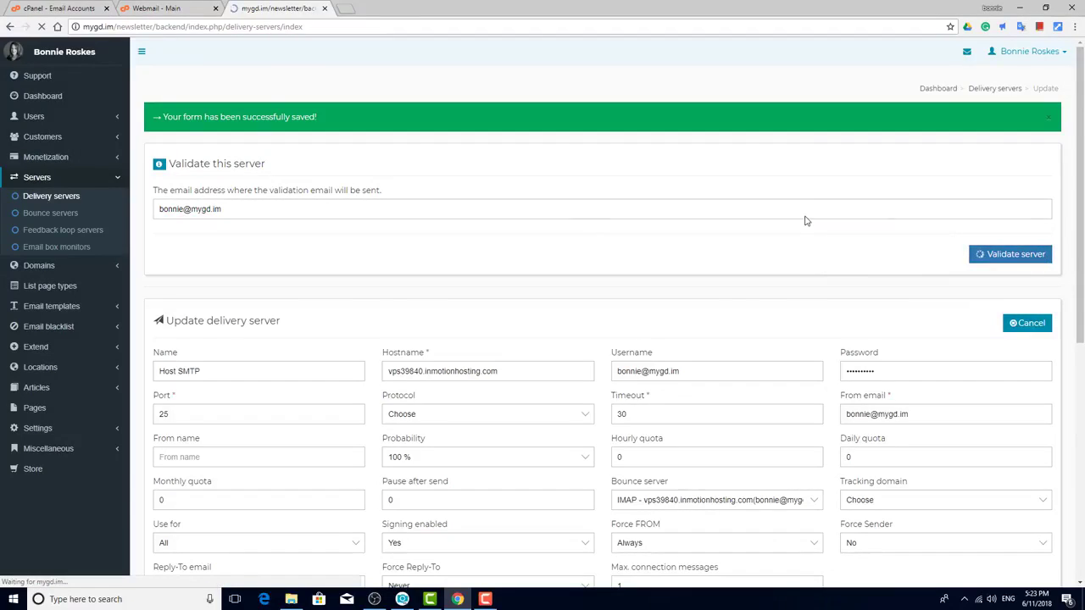
Step: Refresh the webmail inbox, open 'Please validate this server', and follow its confirmation link
left_click(169, 9)
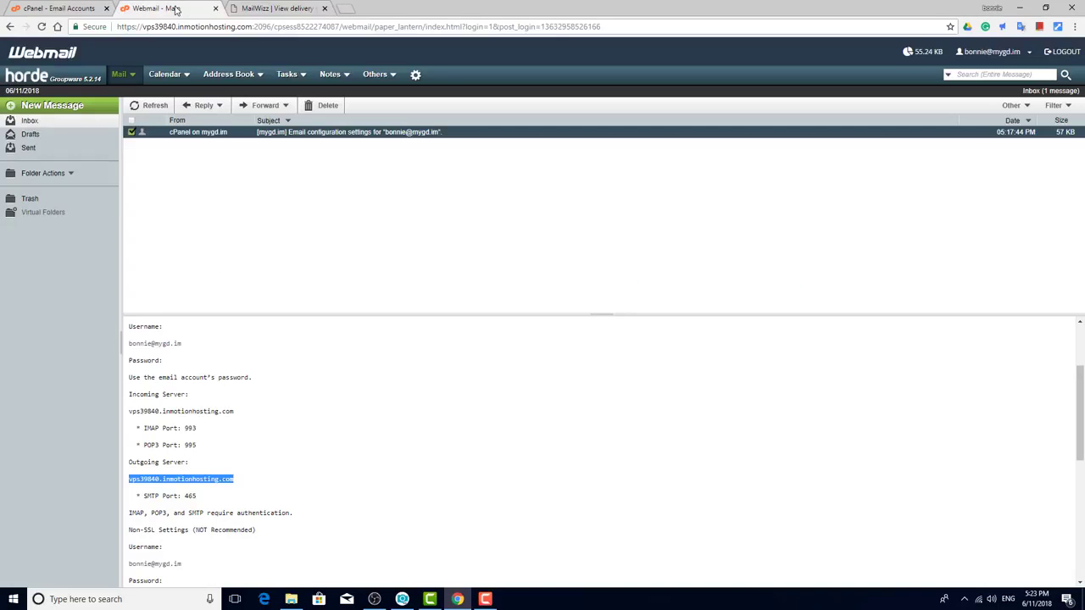
left_click(146, 106)
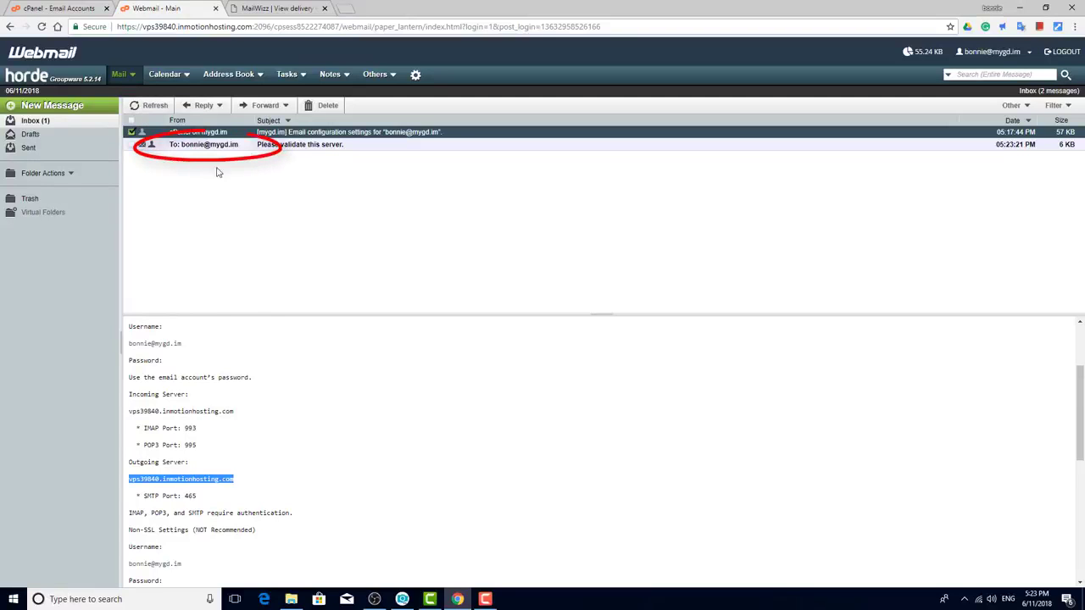
left_click(214, 149)
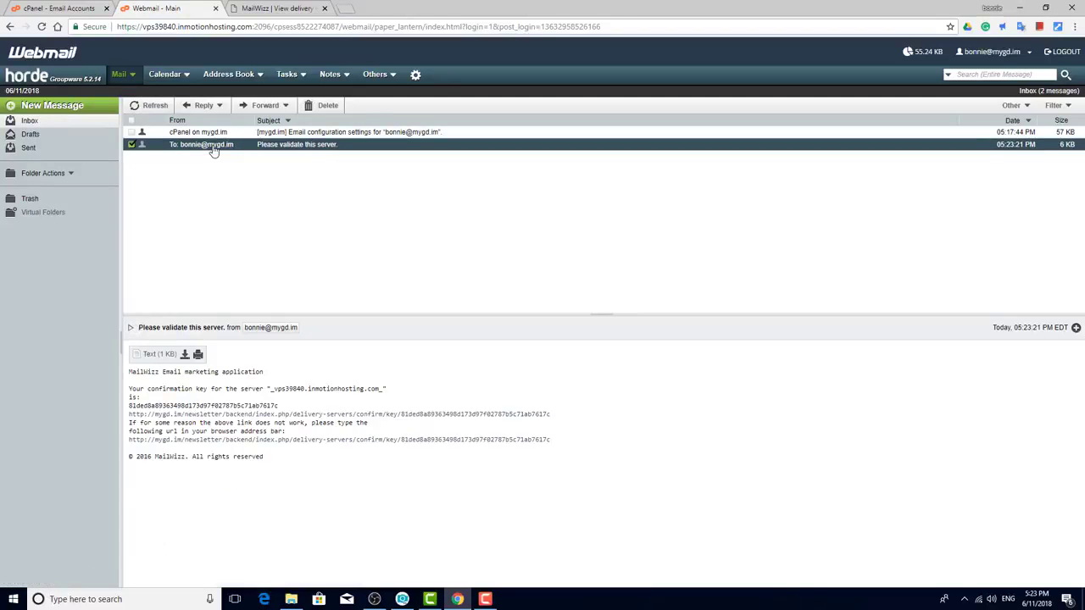
left_click(365, 415)
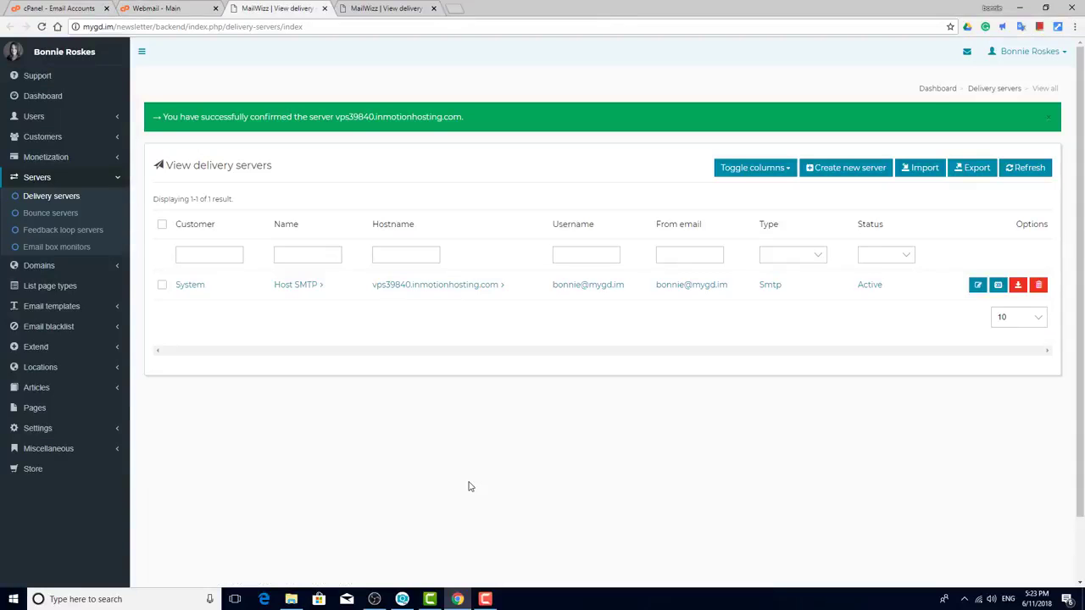